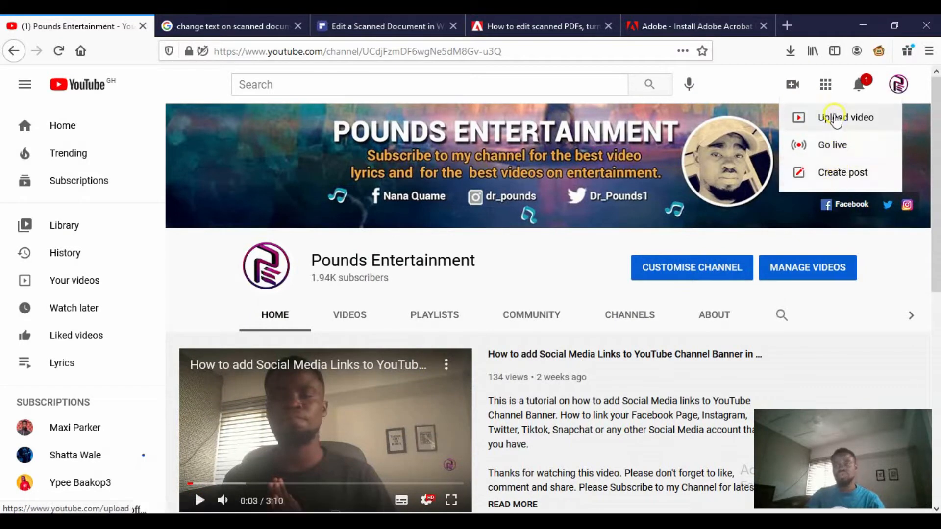
Start a new video upload on the channel.
{"action": "left_click", "coordinate": [836, 119]}
{"action": "left_click", "coordinate": [836, 120]}
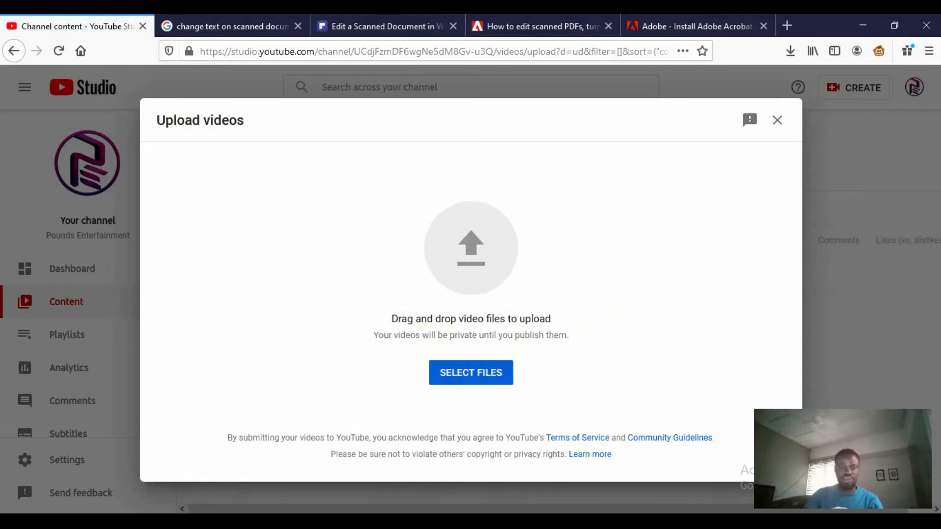
{"action": "mouse_move", "coordinate": [404, 524]}
{"action": "left_click", "coordinate": [405, 470]}
{"action": "left_click", "coordinate": [839, 298]}
{"action": "left_click_drag", "start_coordinate": [839, 298], "coordinate": [490, 283]}
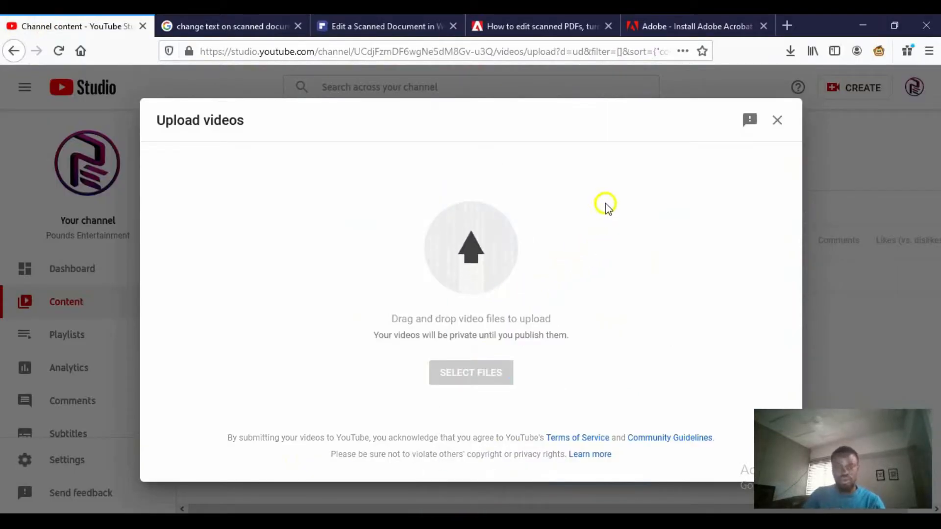
Select the TRAVEL AGENCY FLYER DESIGN video from the PREMIERE PRO TUTORIALS folder as the file to upload.
{"action": "left_click", "coordinate": [489, 379]}
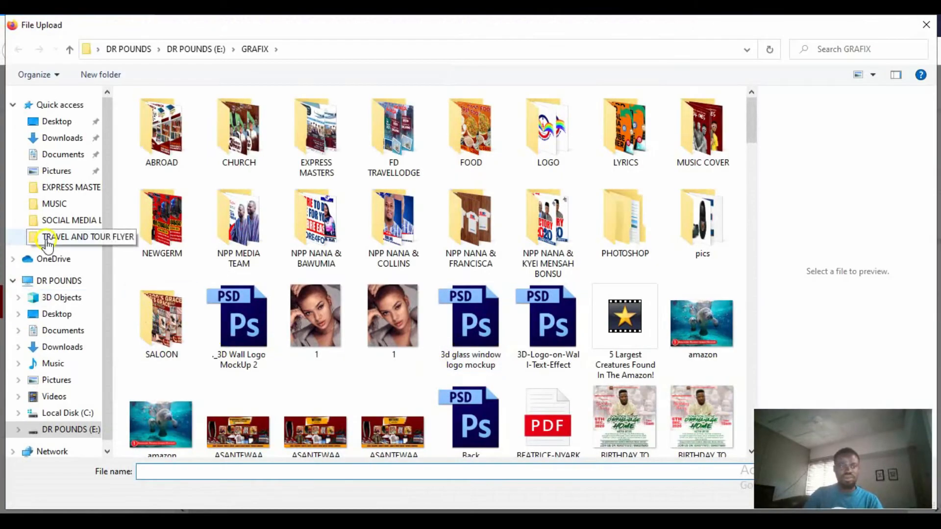
{"action": "left_click", "coordinate": [49, 220]}
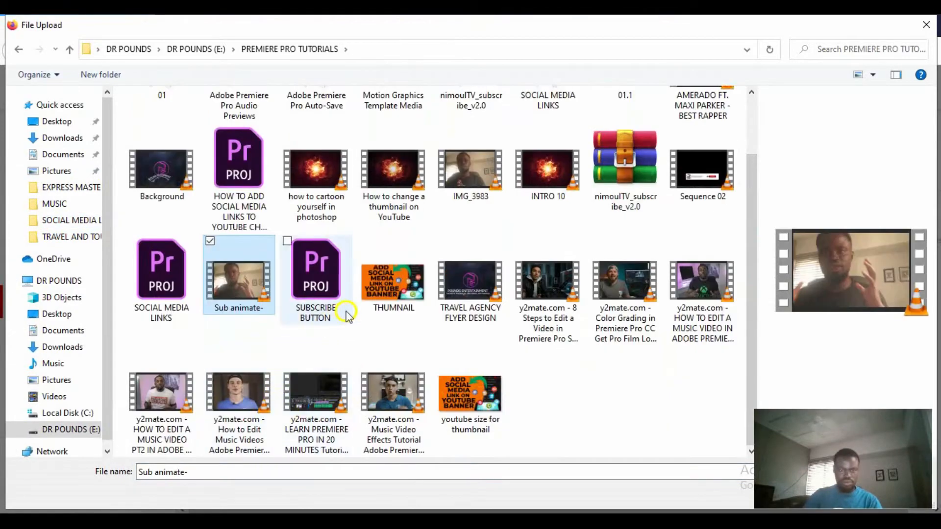
{"action": "left_click", "coordinate": [446, 289]}
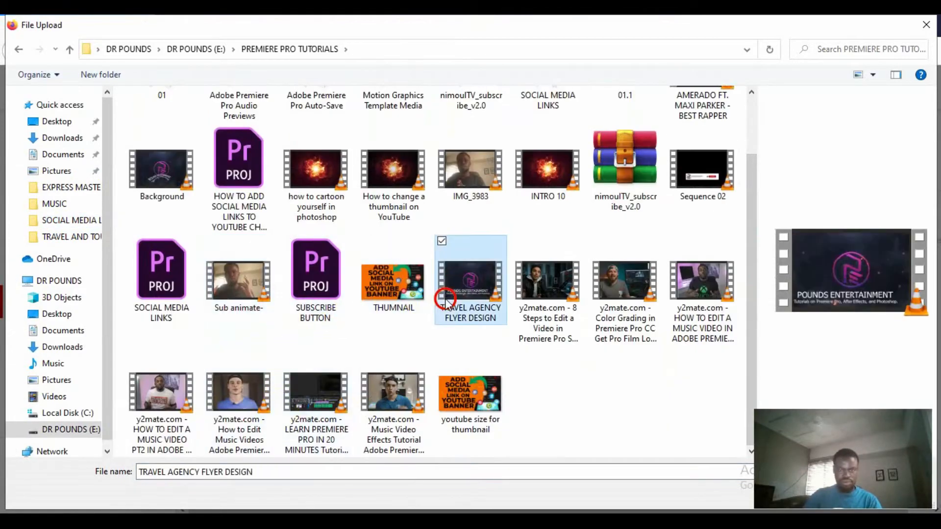
{"action": "double_click", "coordinate": [446, 289]}
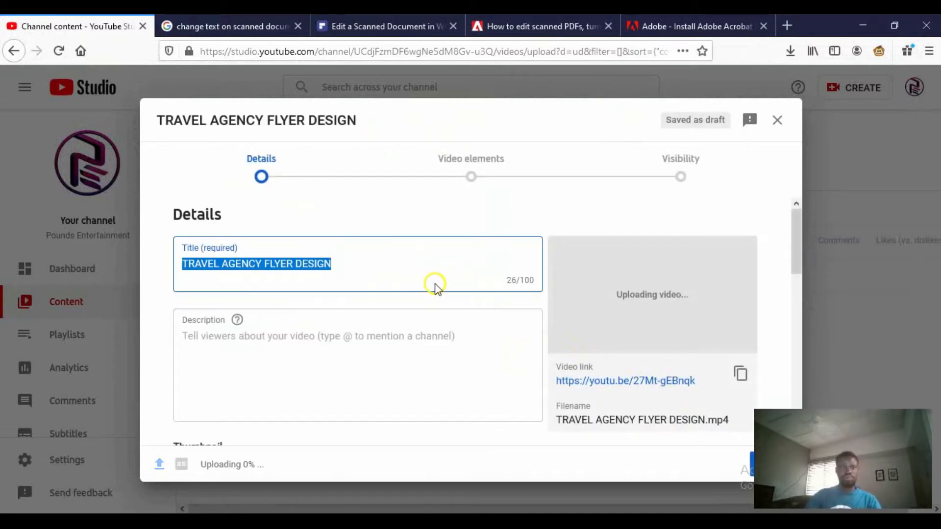
Replace the video's title with "Travel Agency Flyer Design".
{"action": "key", "text": "BackSpace"}
{"action": "left_click", "coordinate": [296, 261]}
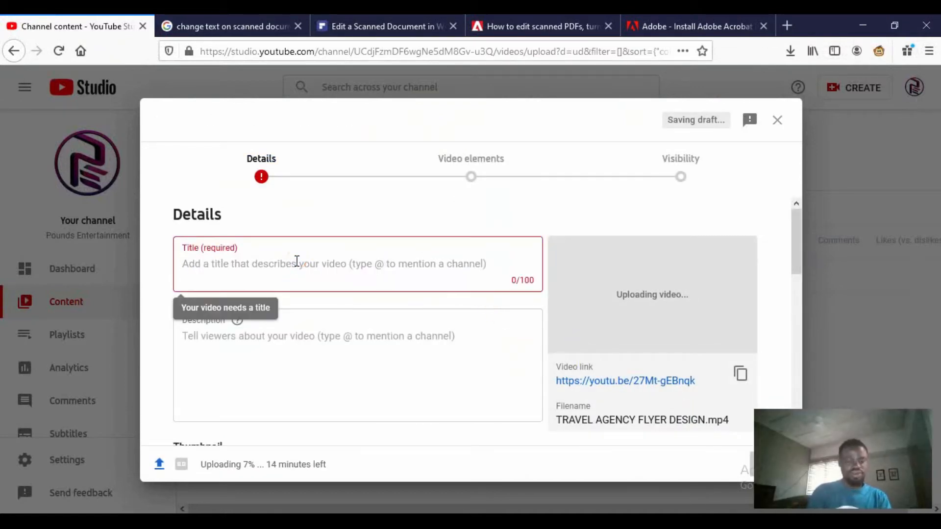
{"action": "type", "text": "Travel Agency"}
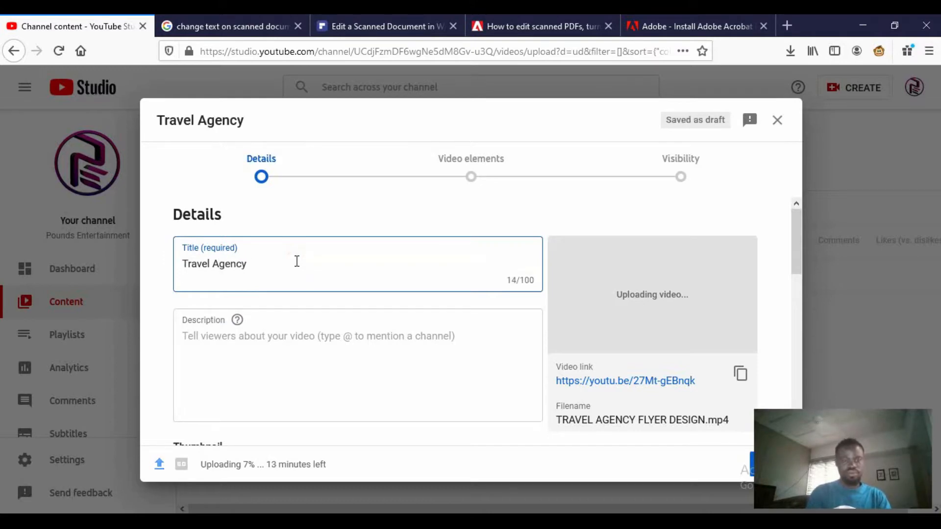
{"action": "type", "text": " Flyer Design"}
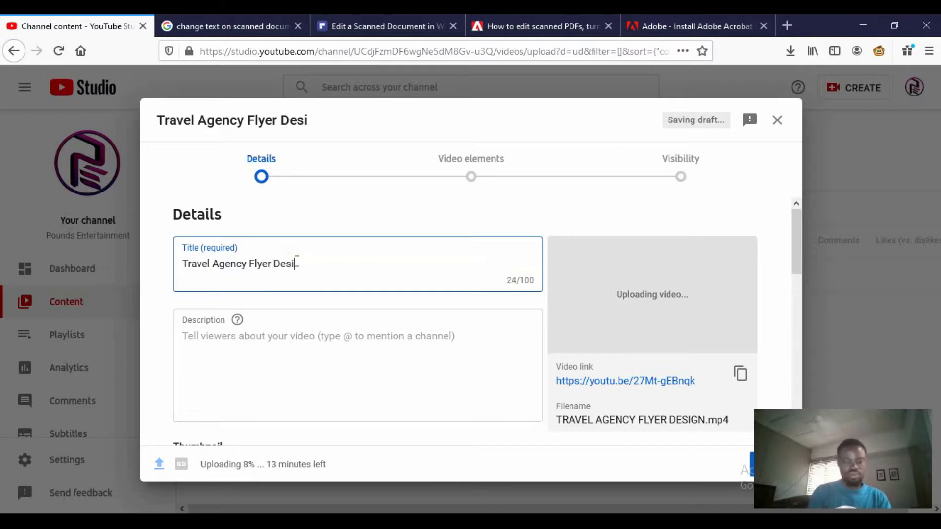
Enter the description "Today we will learn to create a [Travel agency flyer design in adobe Photoshop. Enjoy and thanks for wacthing".
{"action": "left_click", "coordinate": [424, 355]}
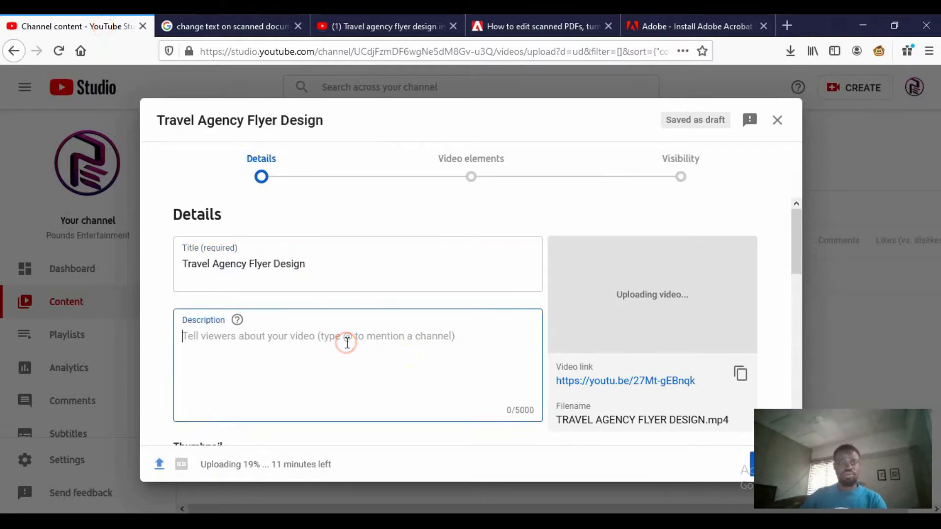
{"action": "type", "text": "Today we will learn to create a  [Travel agency flyer design in adobe photoshop"}
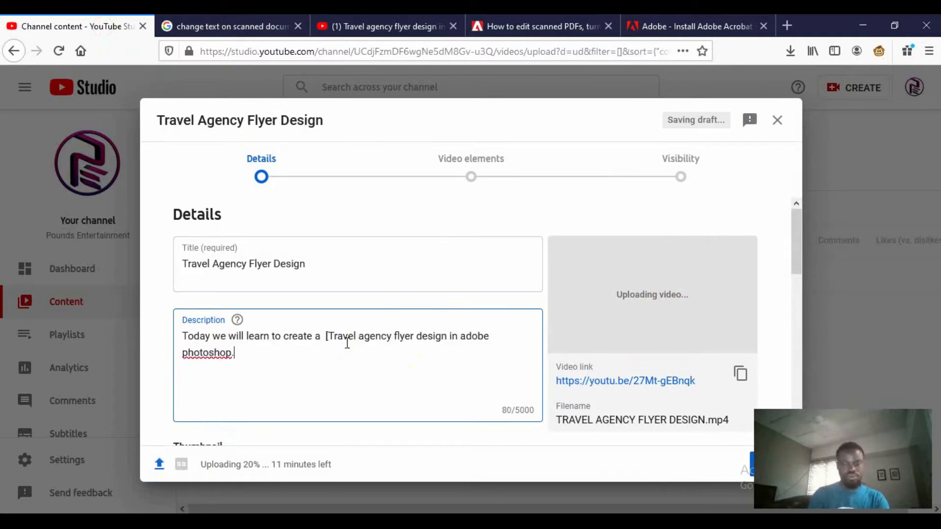
{"action": "key", "text": "BackSpace"}
{"action": "key", "text": "BackSpace"}
{"action": "key", "text": "BackSpace"}
{"action": "key", "text": "BackSpace"}
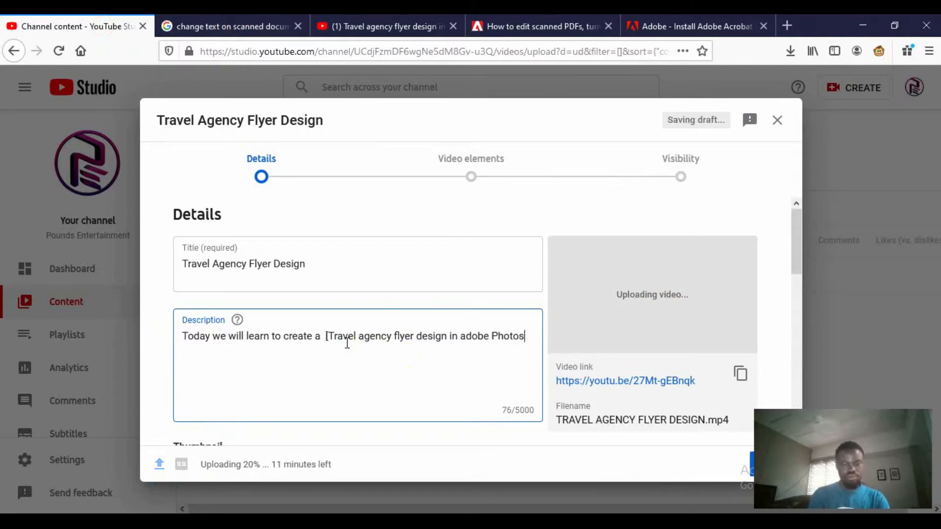
{"action": "type", "text": "op"}
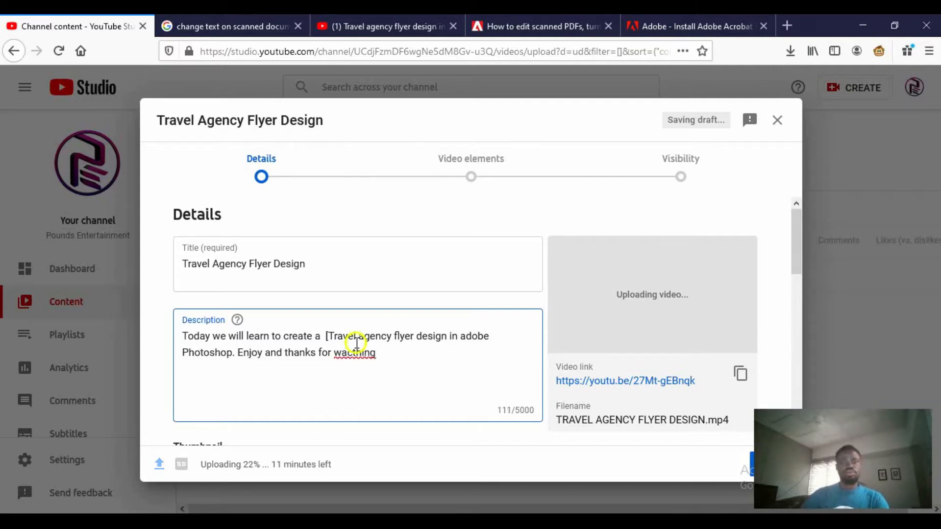
{"action": "scroll", "coordinate": [382, 345], "scroll_direction": "down", "scroll_amount": 2}
{"action": "left_click", "coordinate": [366, 282]}
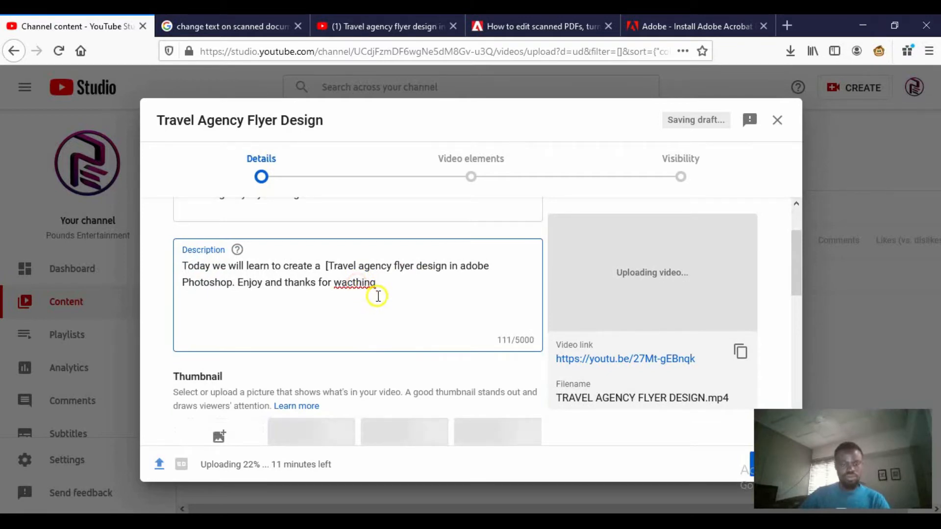
Look over the thumbnail and playlist settings and view the available playlists without choosing one.
{"action": "scroll", "coordinate": [379, 296], "scroll_direction": "down", "scroll_amount": 5}
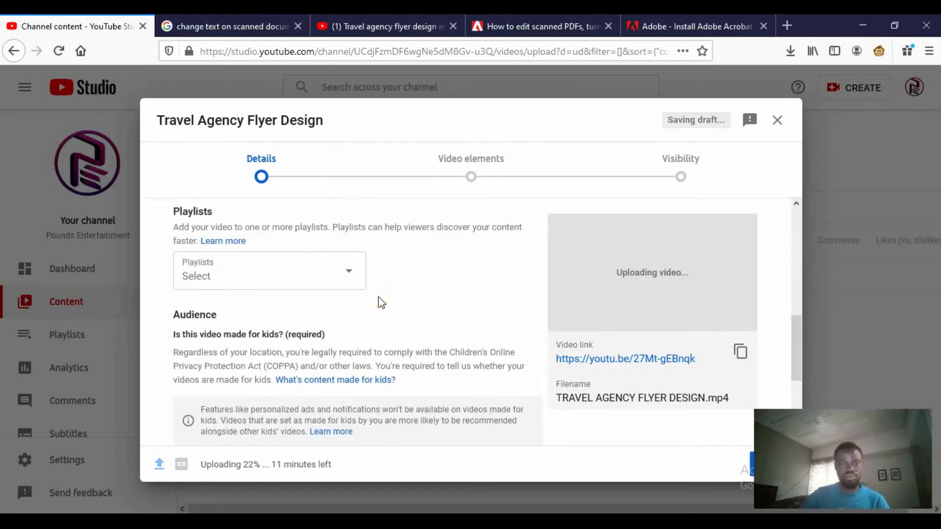
{"action": "scroll", "coordinate": [378, 299], "scroll_direction": "down", "scroll_amount": 2}
{"action": "scroll", "coordinate": [381, 309], "scroll_direction": "up", "scroll_amount": 4}
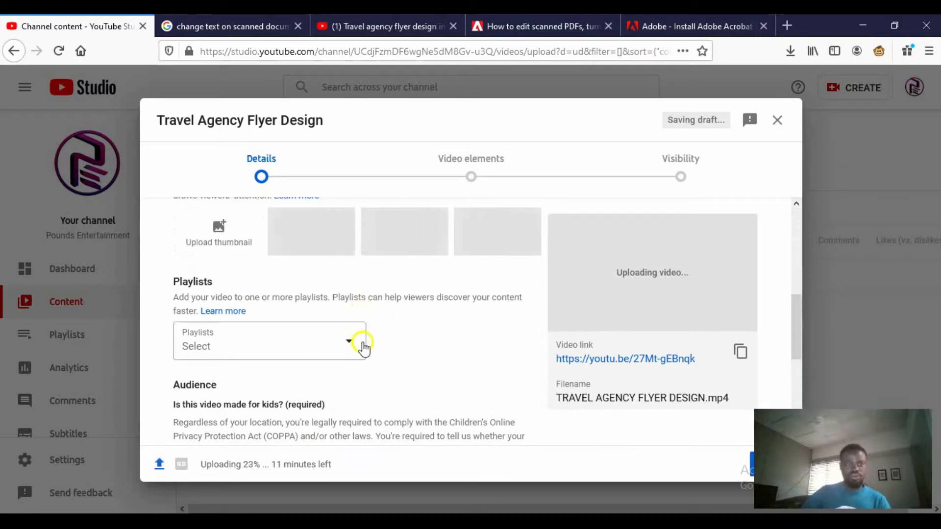
{"action": "scroll", "coordinate": [362, 343], "scroll_direction": "down", "scroll_amount": 2}
{"action": "left_click", "coordinate": [352, 272]}
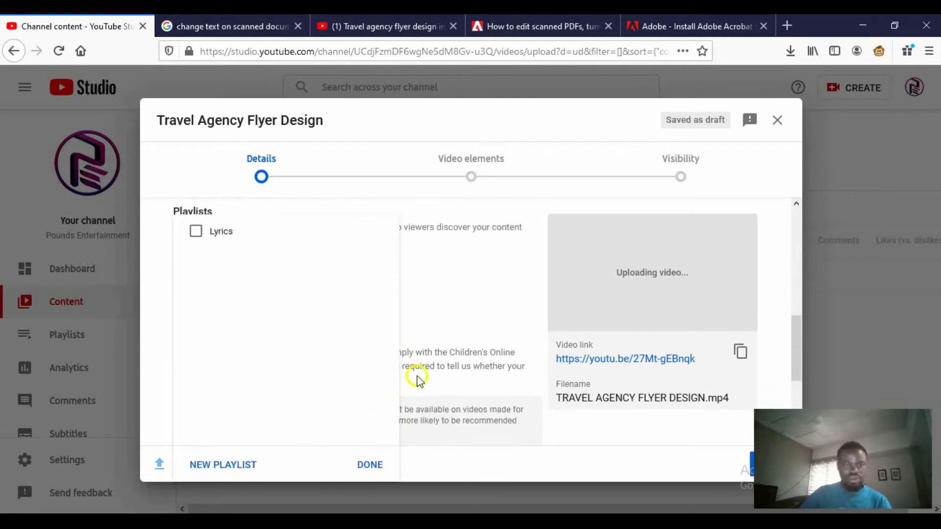
{"action": "left_click", "coordinate": [431, 314]}
Set the video's audience to not made for kids.
{"action": "scroll", "coordinate": [311, 361], "scroll_direction": "down", "scroll_amount": 2}
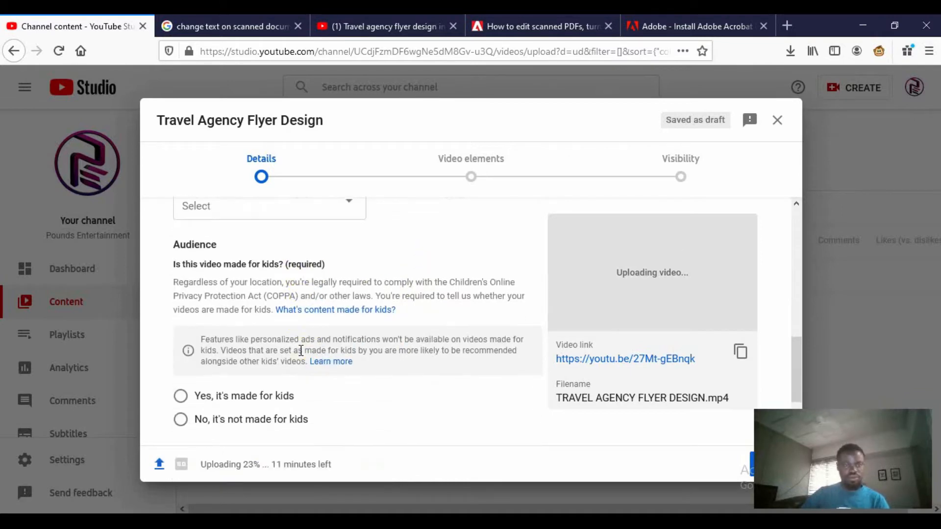
{"action": "scroll", "coordinate": [258, 395], "scroll_direction": "down", "scroll_amount": 2}
{"action": "scroll", "coordinate": [242, 357], "scroll_direction": "up", "scroll_amount": 2}
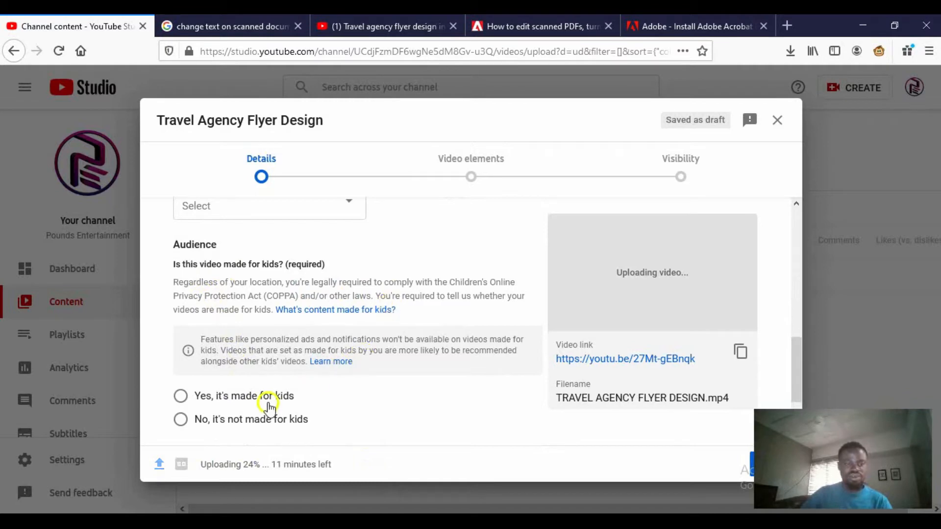
{"action": "left_click", "coordinate": [182, 421]}
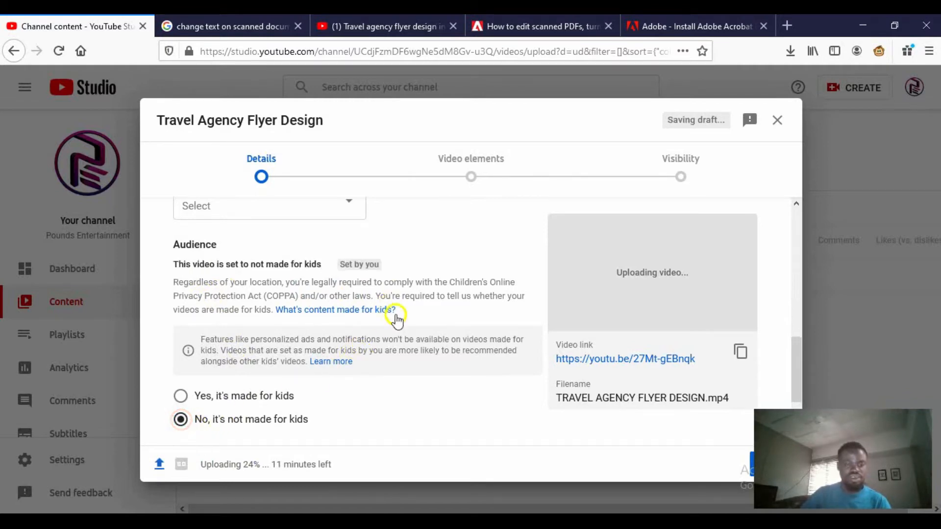
Reveal the additional video options and add the tags travel, abroad and agency.
{"action": "scroll", "coordinate": [402, 309], "scroll_direction": "down", "scroll_amount": 2}
{"action": "left_click", "coordinate": [235, 430]}
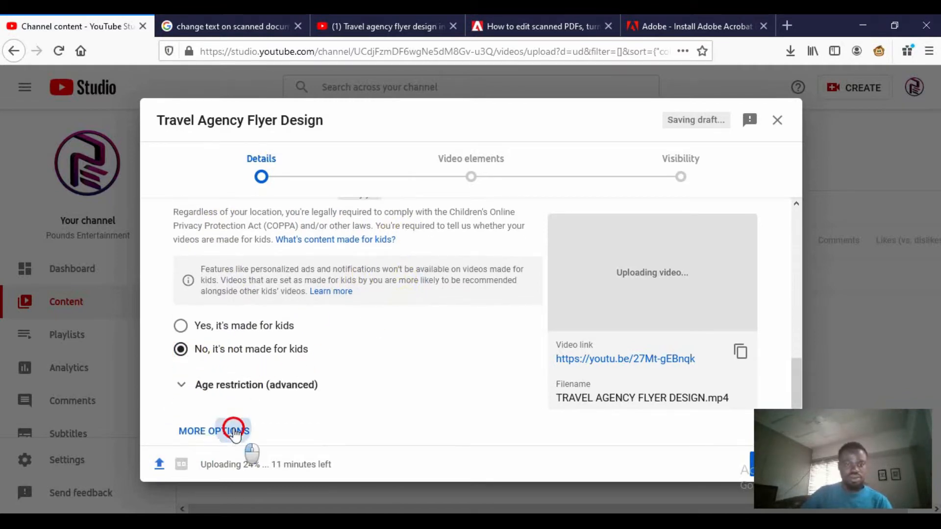
{"action": "scroll", "coordinate": [336, 331], "scroll_direction": "down", "scroll_amount": 3}
{"action": "scroll", "coordinate": [335, 333], "scroll_direction": "down", "scroll_amount": 2}
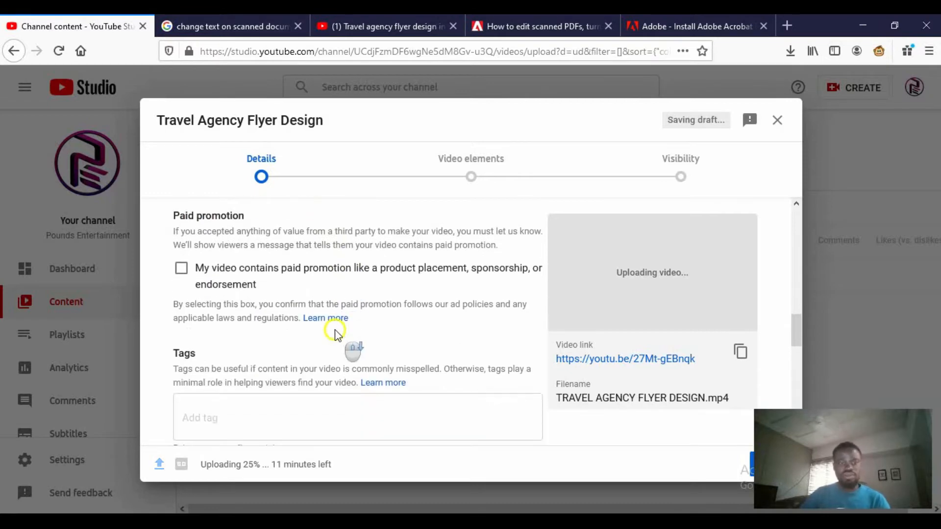
{"action": "scroll", "coordinate": [337, 335], "scroll_direction": "down", "scroll_amount": 2}
{"action": "left_click", "coordinate": [290, 346]}
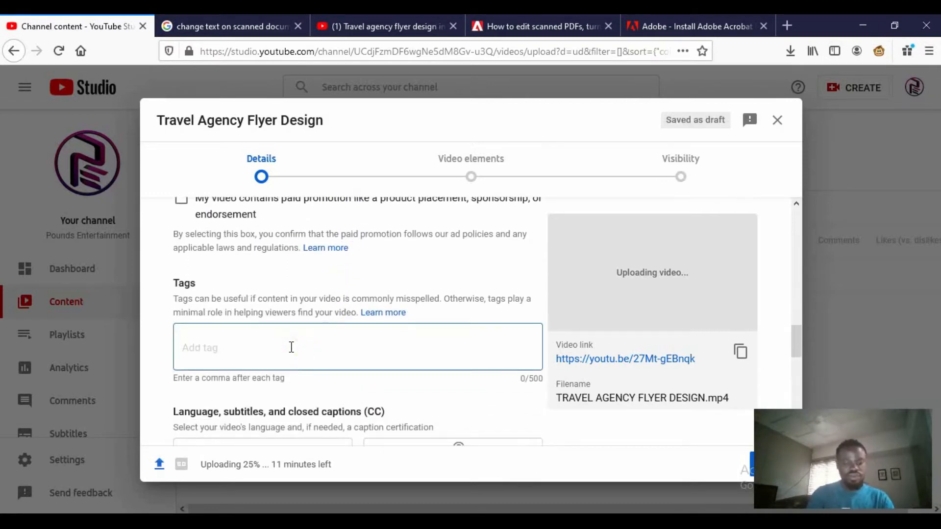
{"action": "type", "text": "travel,"}
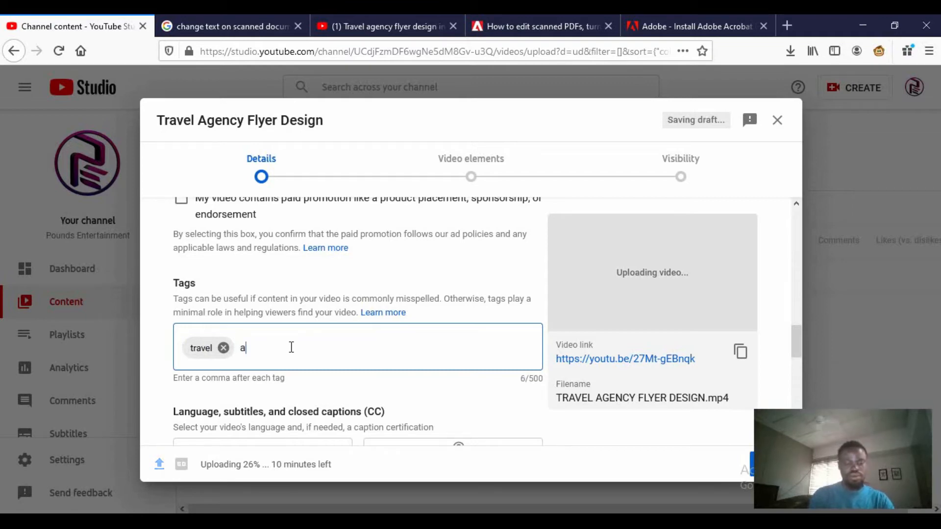
{"action": "type", "text": "abroad,"}
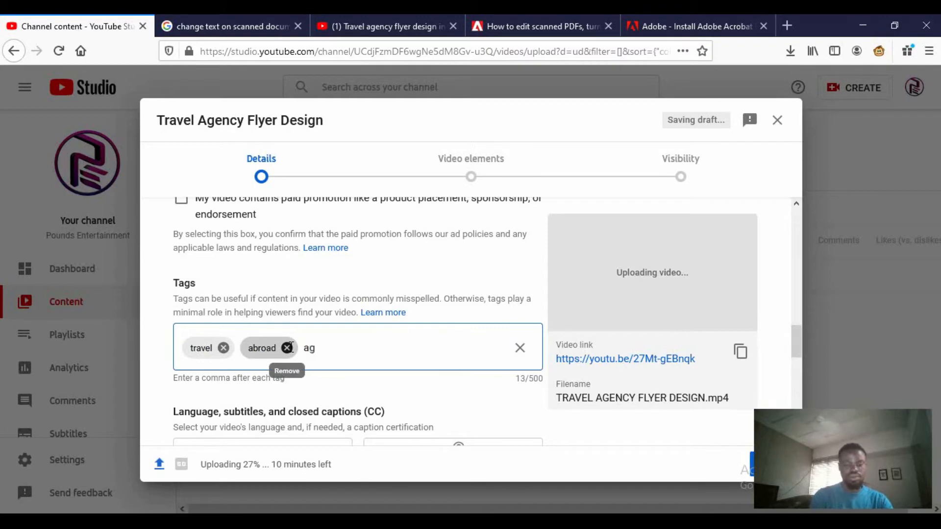
{"action": "type", "text": "agency,"}
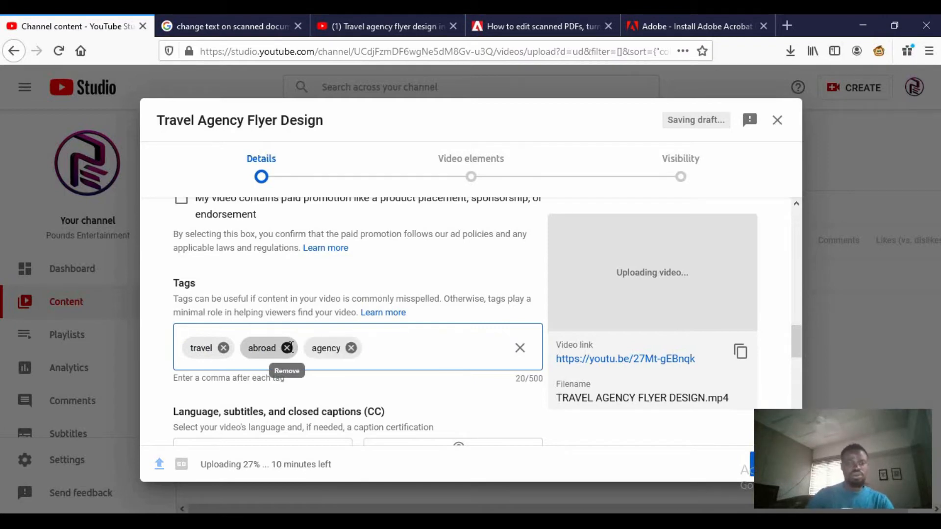
Look through the video's category choices and select Education.
{"action": "scroll", "coordinate": [432, 365], "scroll_direction": "down", "scroll_amount": 3}
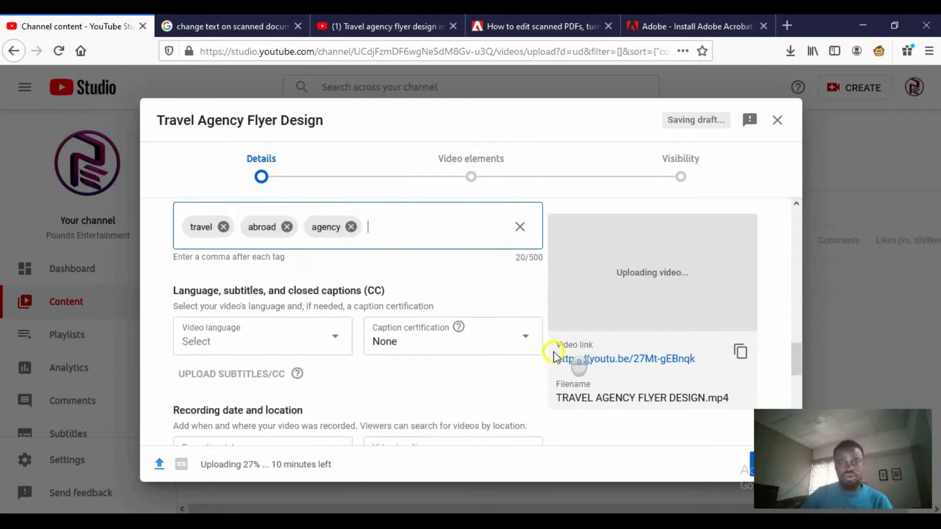
{"action": "scroll", "coordinate": [469, 361], "scroll_direction": "down", "scroll_amount": 3}
{"action": "scroll", "coordinate": [465, 365], "scroll_direction": "down", "scroll_amount": 6}
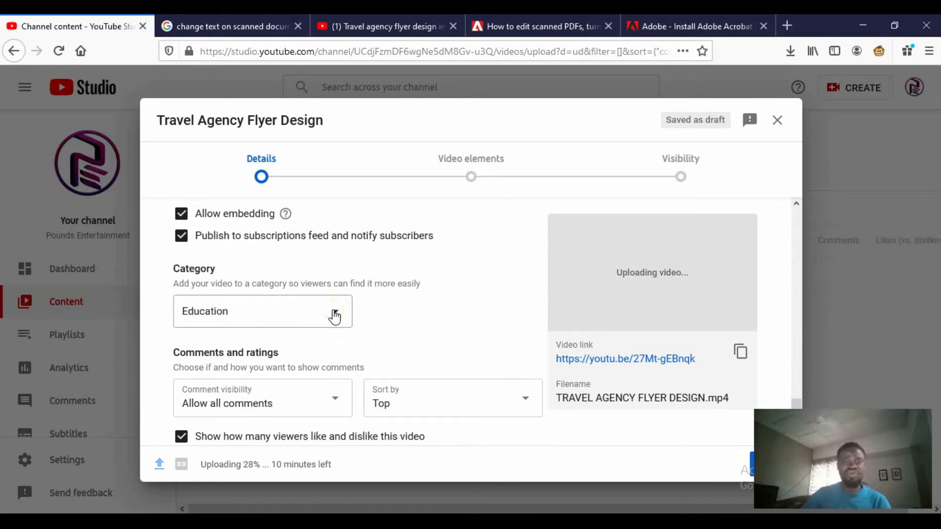
{"action": "left_click", "coordinate": [335, 317]}
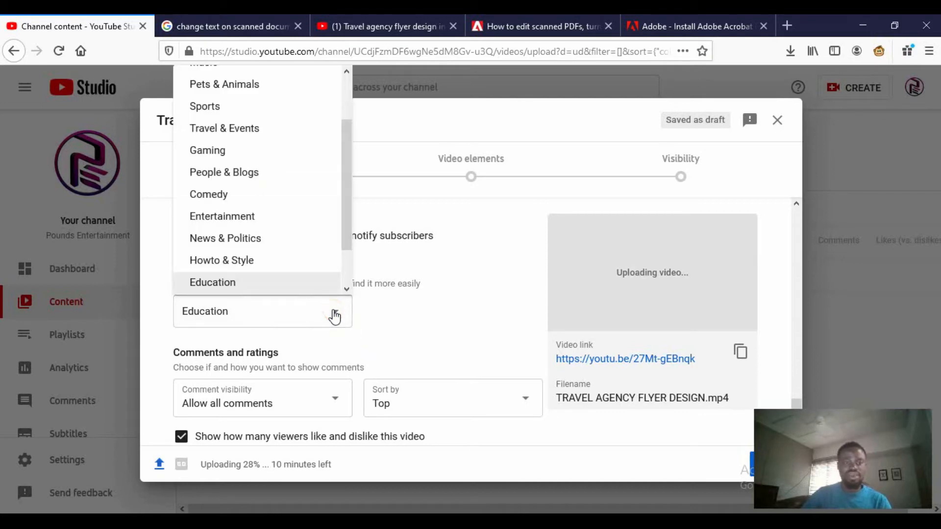
{"action": "left_click_drag", "start_coordinate": [347, 193], "coordinate": [349, 136]}
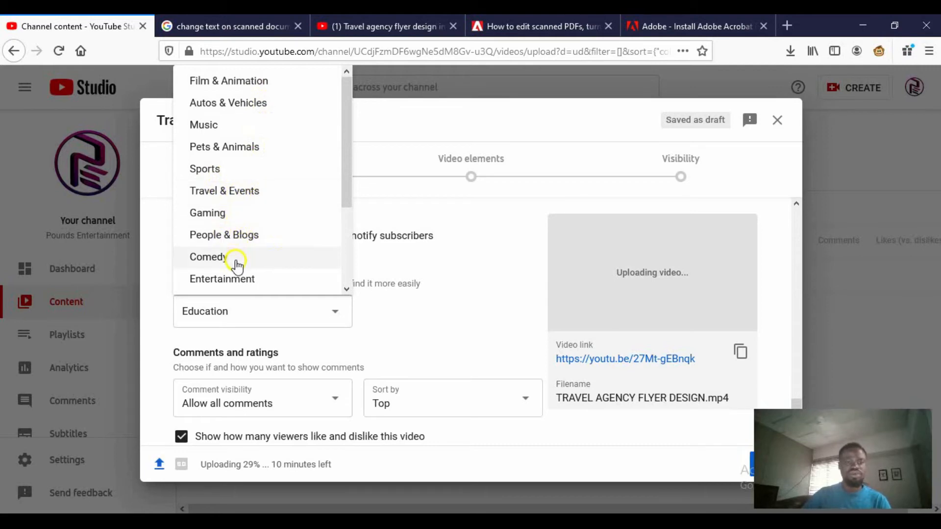
{"action": "left_click_drag", "start_coordinate": [343, 137], "coordinate": [349, 190]}
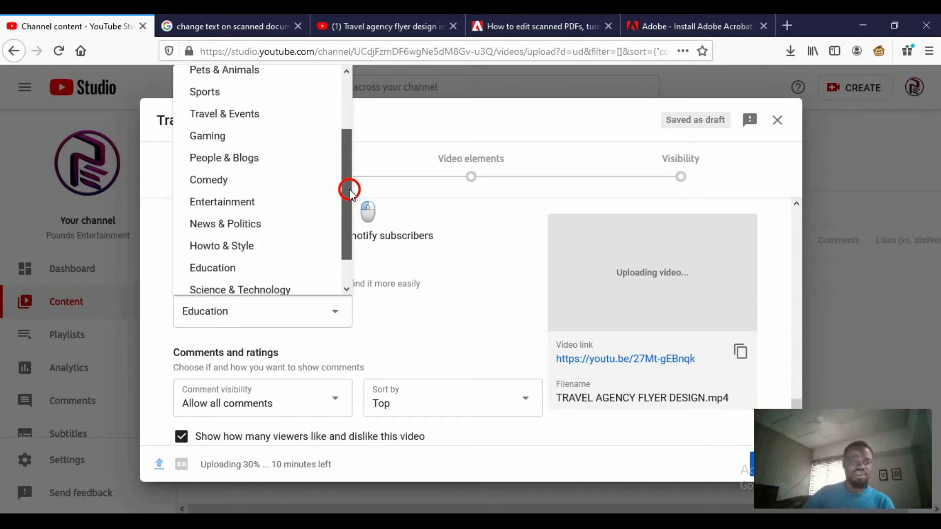
{"action": "left_click_drag", "start_coordinate": [349, 190], "coordinate": [354, 218]}
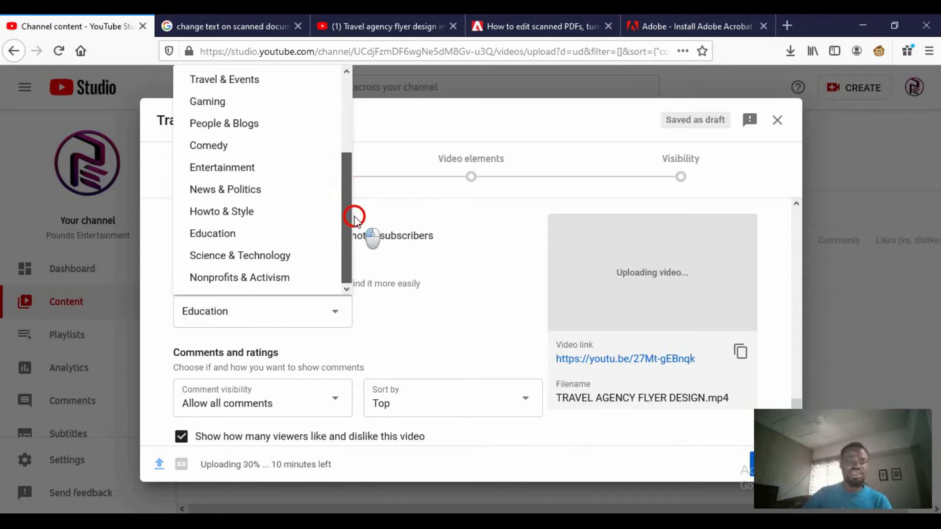
{"action": "left_click_drag", "start_coordinate": [354, 218], "coordinate": [351, 193]}
{"action": "left_click", "coordinate": [253, 263]}
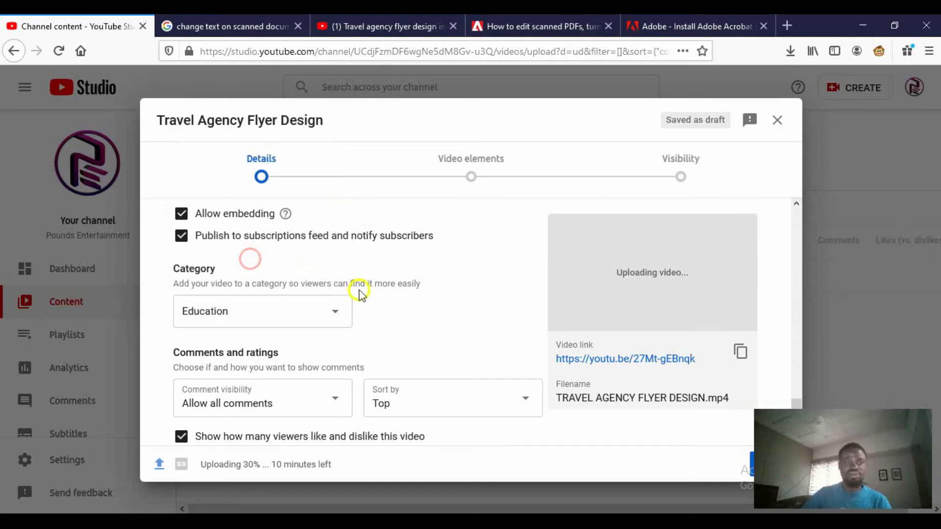
{"action": "scroll", "coordinate": [401, 319], "scroll_direction": "down", "scroll_amount": 1}
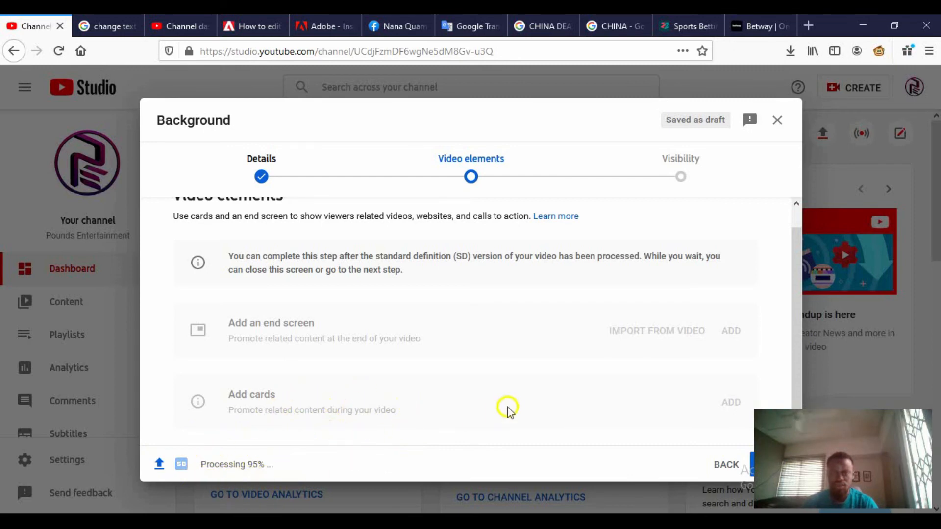
Proceed from the video elements to the visibility settings of the Background video and choose Public.
{"action": "left_click_drag", "start_coordinate": [793, 263], "coordinate": [795, 286]}
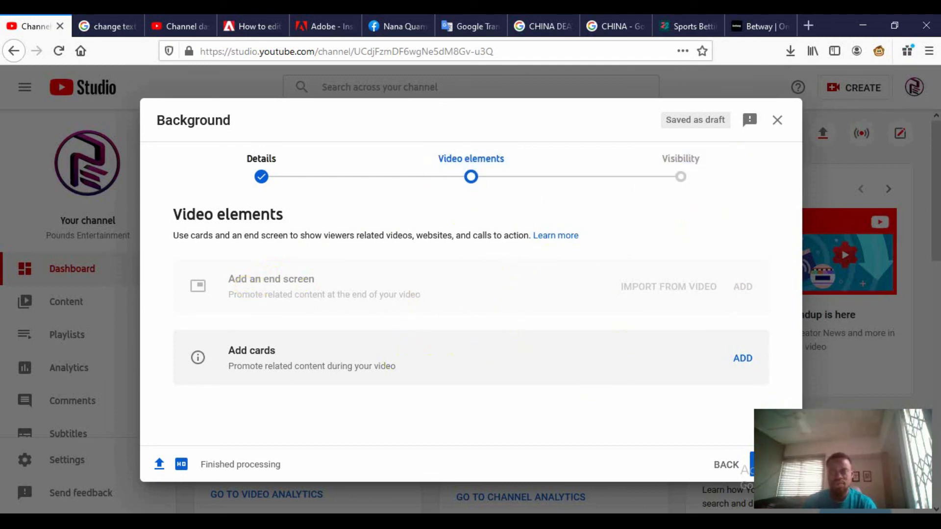
{"action": "left_click", "coordinate": [762, 464]}
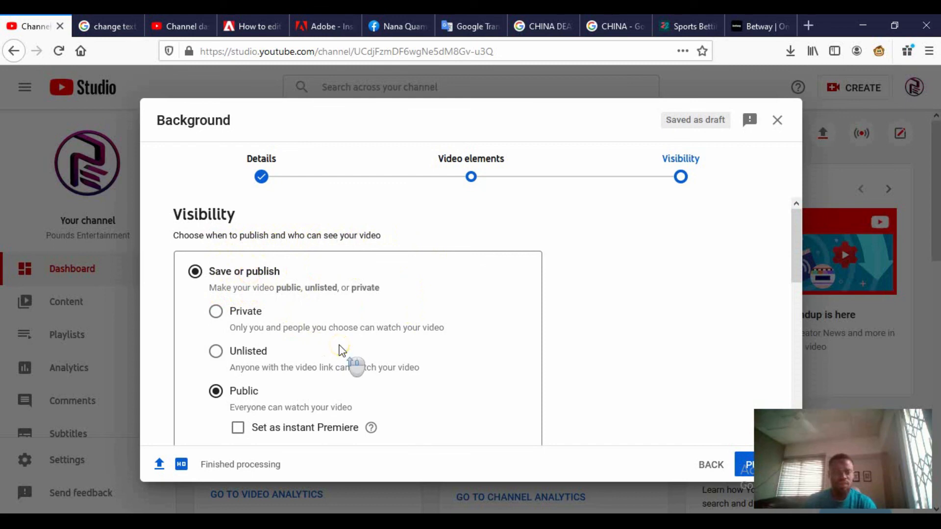
{"action": "scroll", "coordinate": [246, 361], "scroll_direction": "down", "scroll_amount": 3}
{"action": "left_click", "coordinate": [216, 256]}
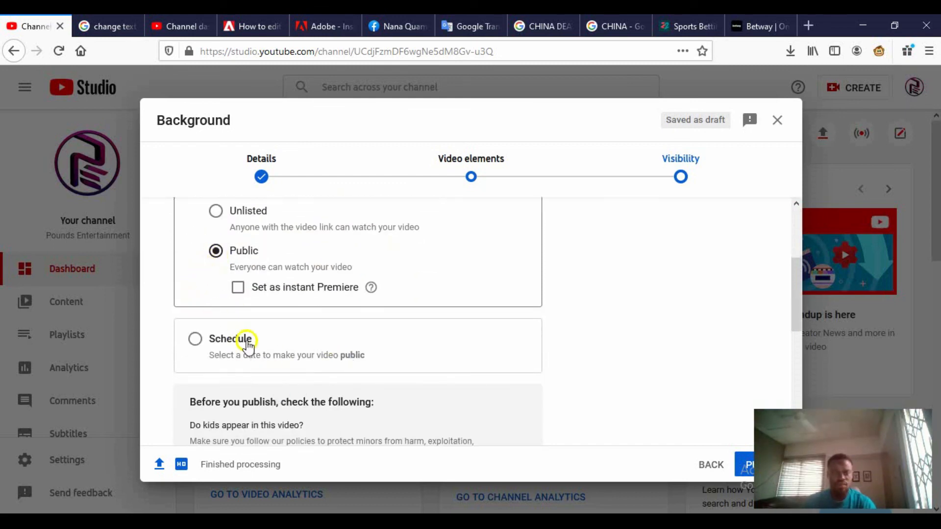
{"action": "scroll", "coordinate": [258, 358], "scroll_direction": "down", "scroll_amount": 3}
{"action": "scroll", "coordinate": [264, 354], "scroll_direction": "down", "scroll_amount": 3}
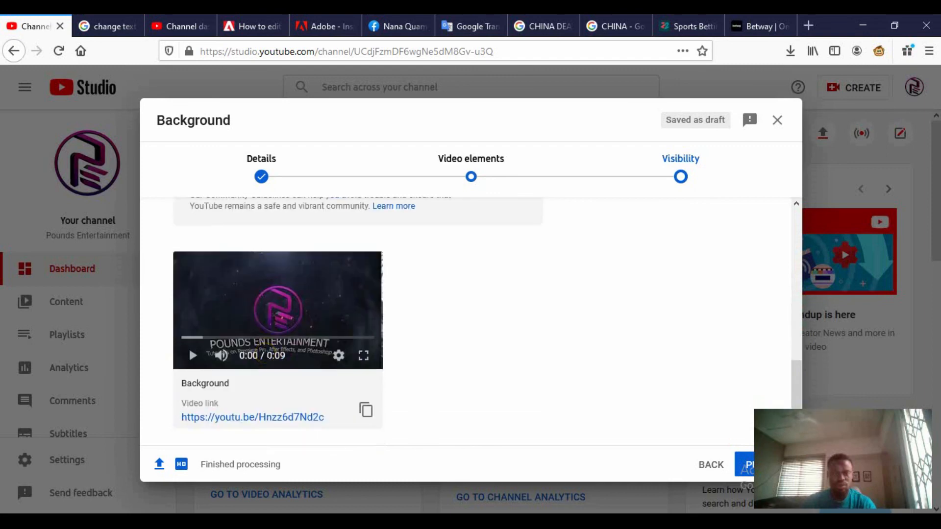